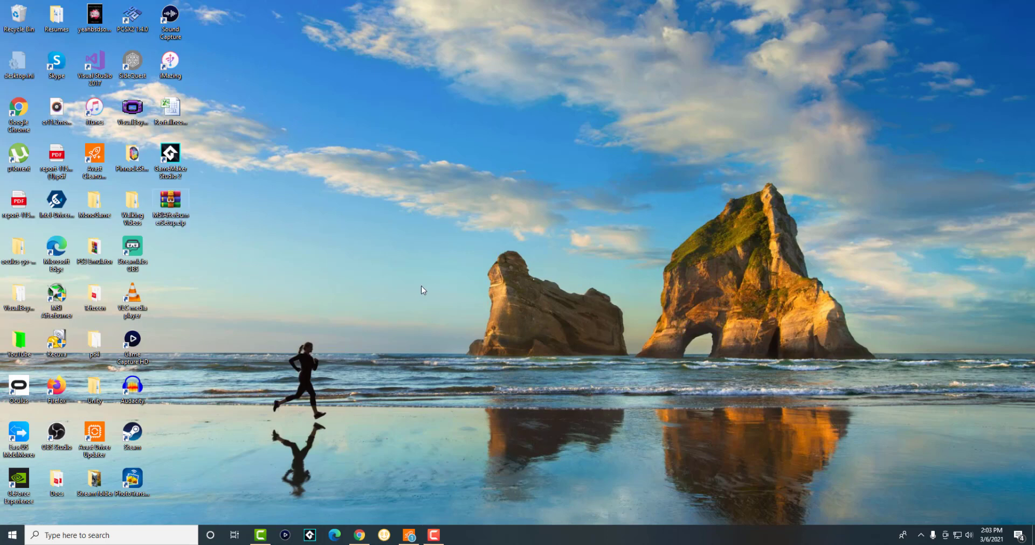
- Open the properties of This PC from File Explorer to show the basic system information
{"action": "key", "text": "super+e"}
{"action": "left_click_drag", "start_coordinate": [576, 80], "coordinate": [539, 84]}
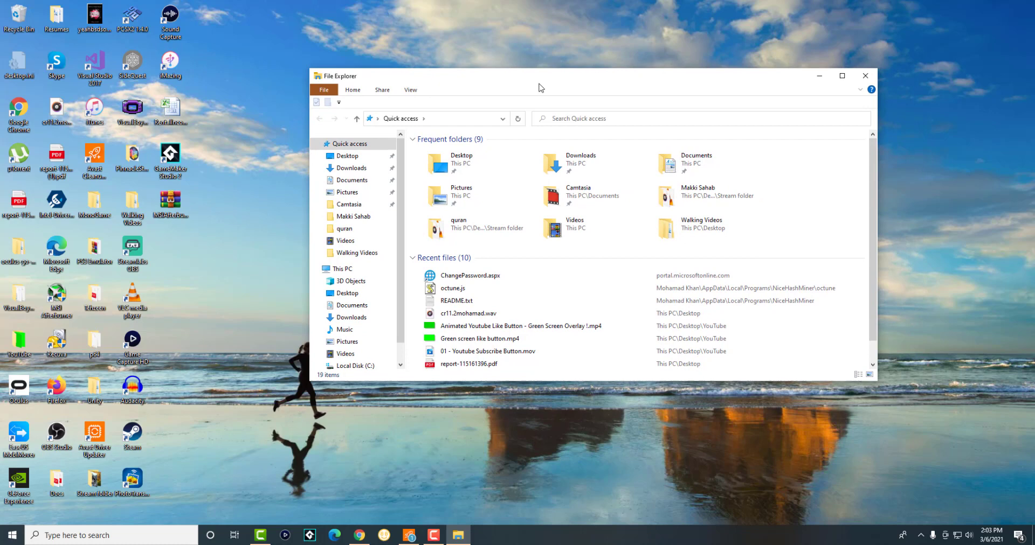
{"action": "left_click", "coordinate": [352, 271]}
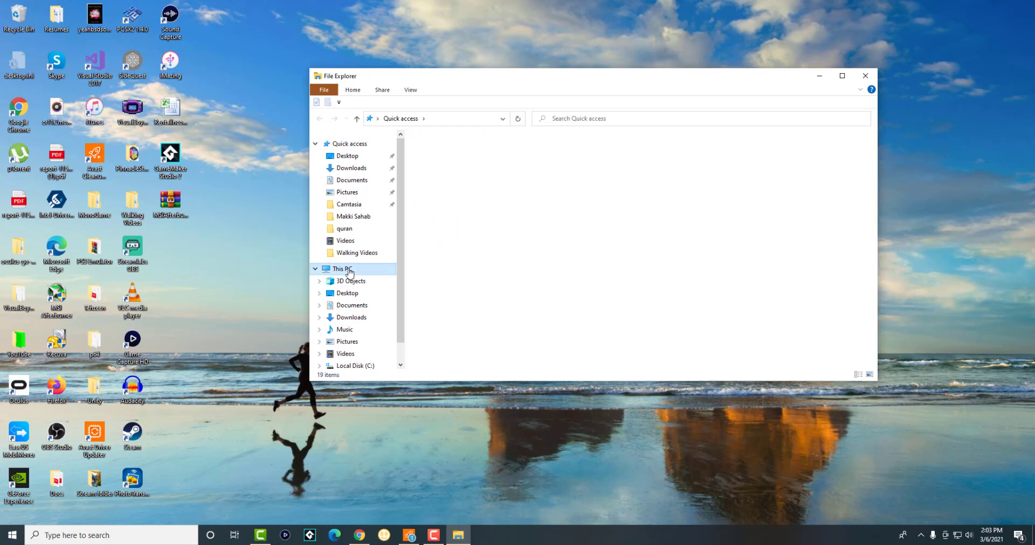
{"action": "right_click", "coordinate": [524, 308]}
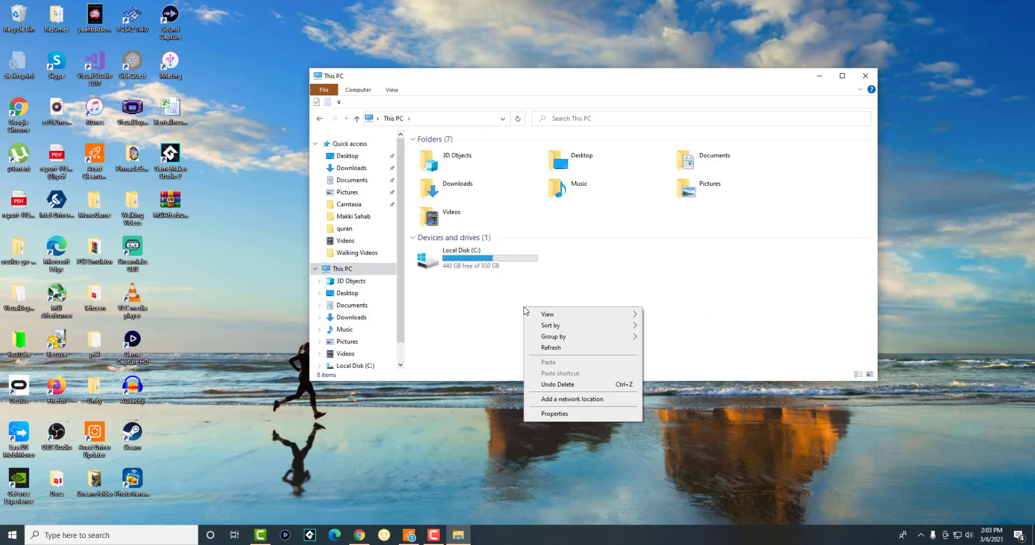
{"action": "left_click", "coordinate": [555, 414]}
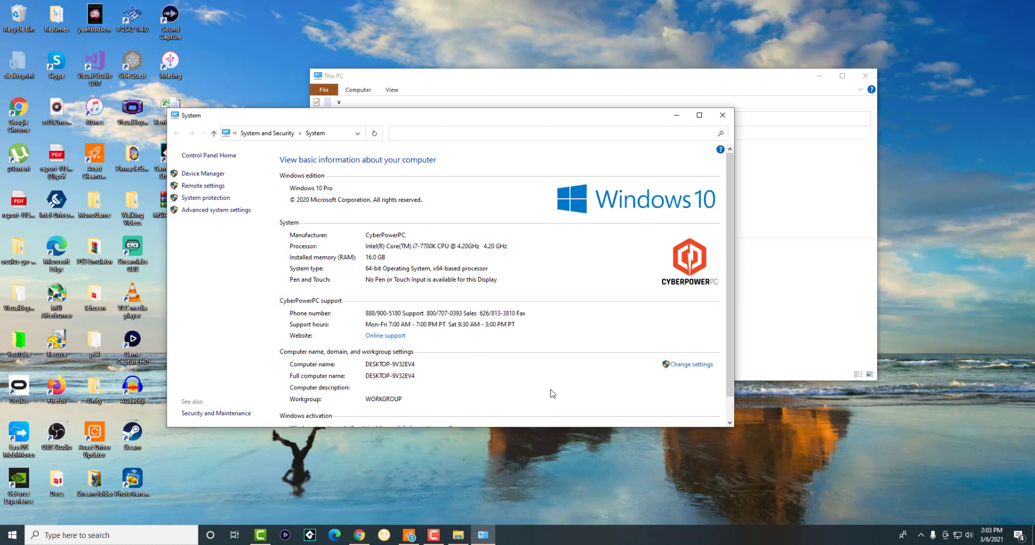
- Check the visual effects options in the advanced system performance settings, cancelling out of the dialogs and closing the System window
{"action": "left_click", "coordinate": [692, 365]}
{"action": "left_click_drag", "start_coordinate": [178, 74], "coordinate": [564, 58]}
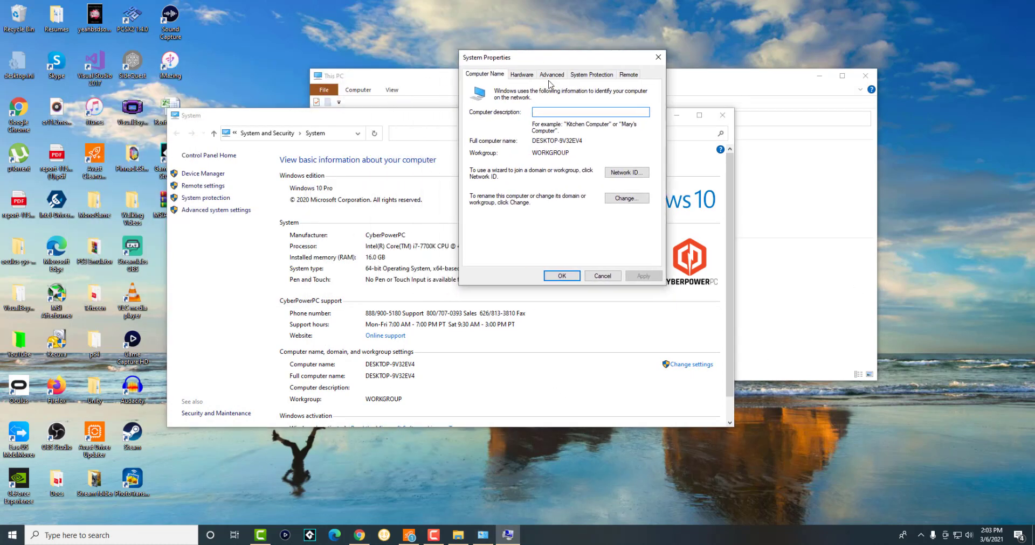
{"action": "left_click", "coordinate": [550, 75]}
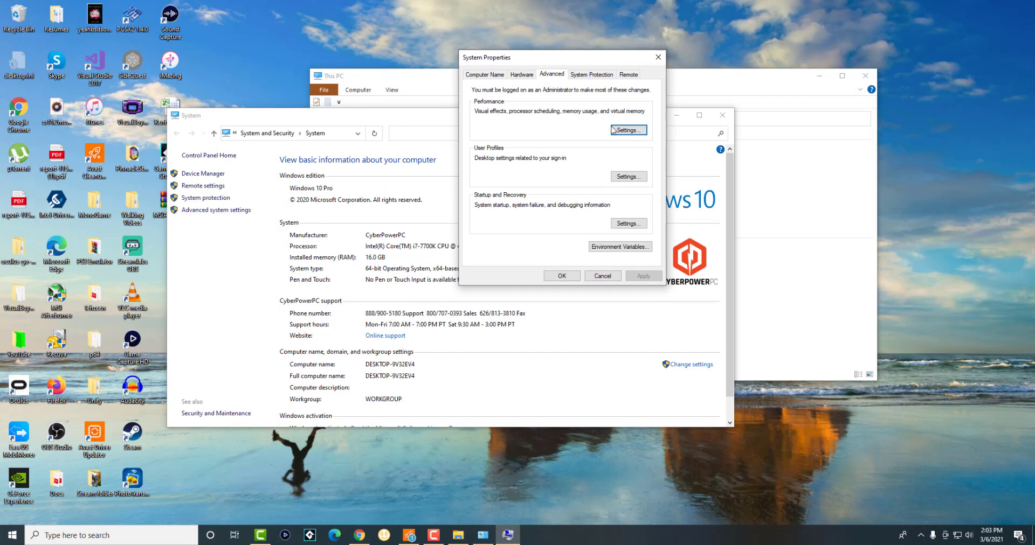
{"action": "left_click", "coordinate": [628, 130]}
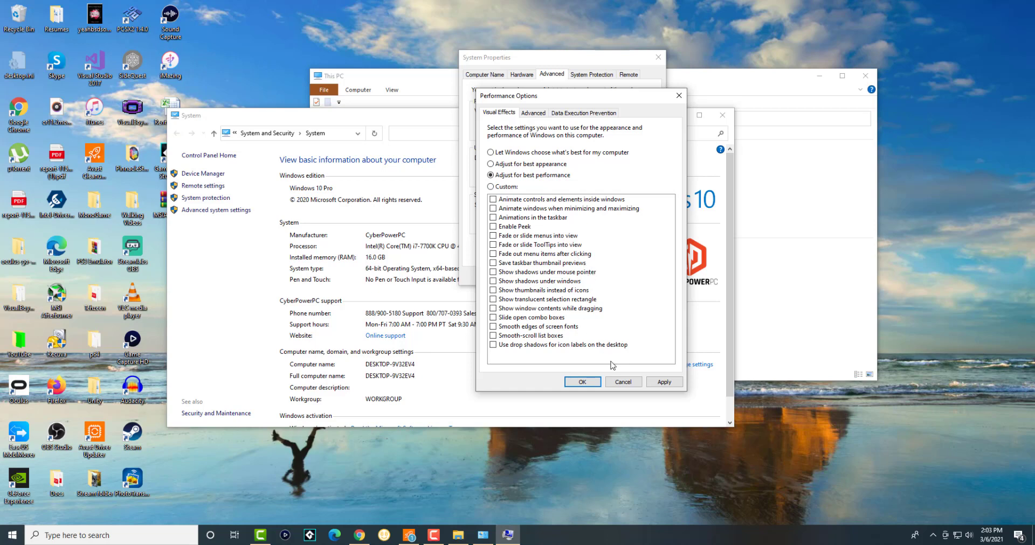
{"action": "left_click", "coordinate": [627, 382]}
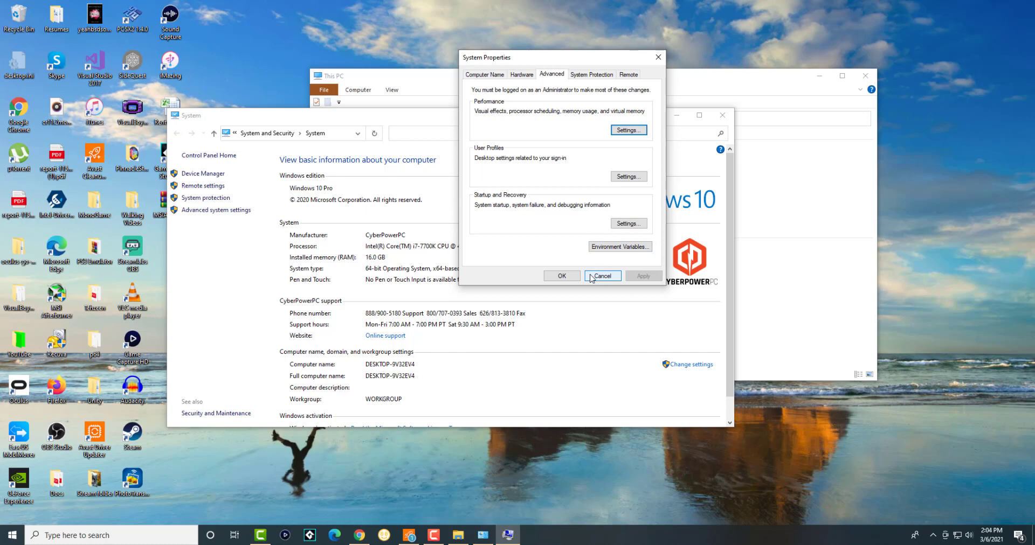
{"action": "left_click", "coordinate": [591, 277]}
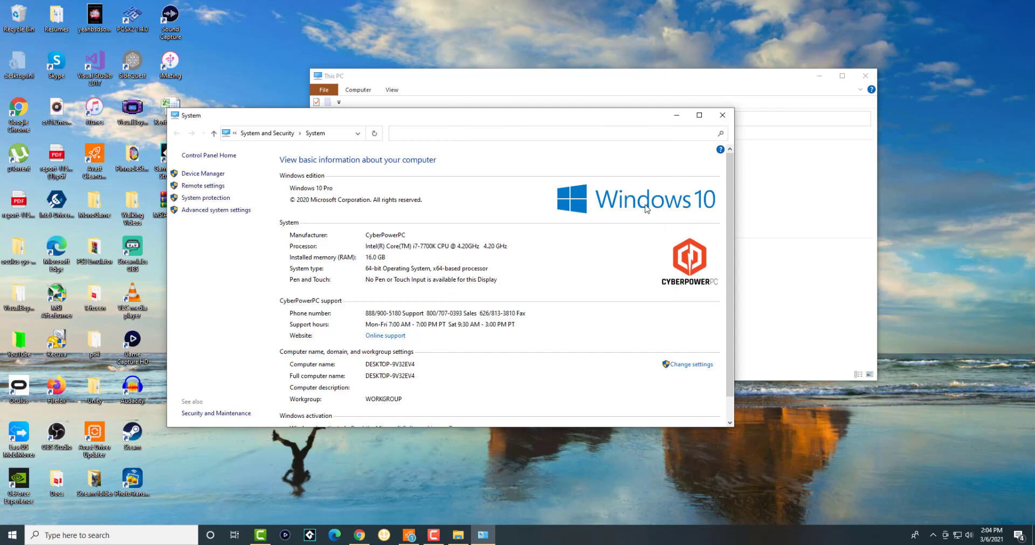
{"action": "left_click", "coordinate": [715, 118]}
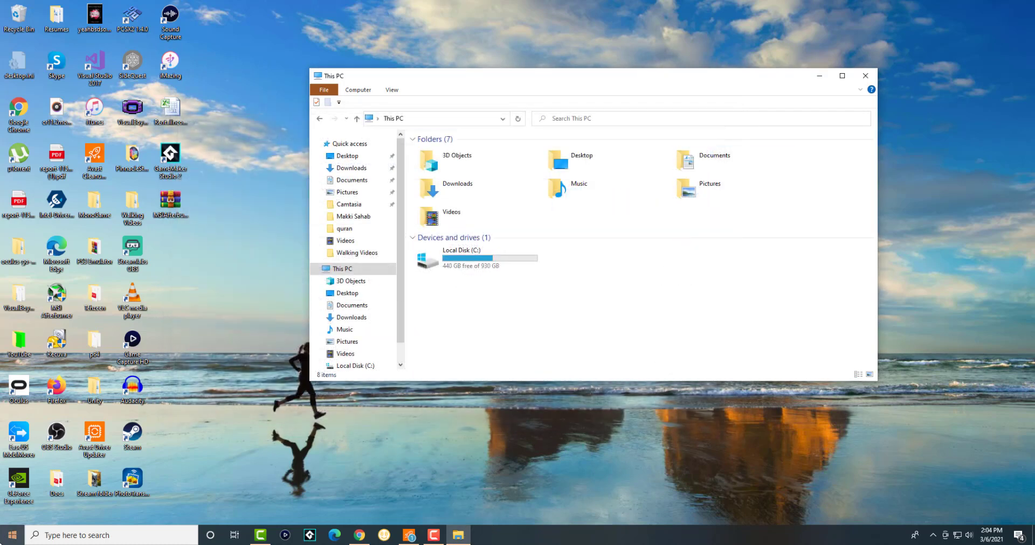
- Open Windows Settings and search for "stora" to bring up the Storage settings
{"action": "left_click", "coordinate": [12, 535]}
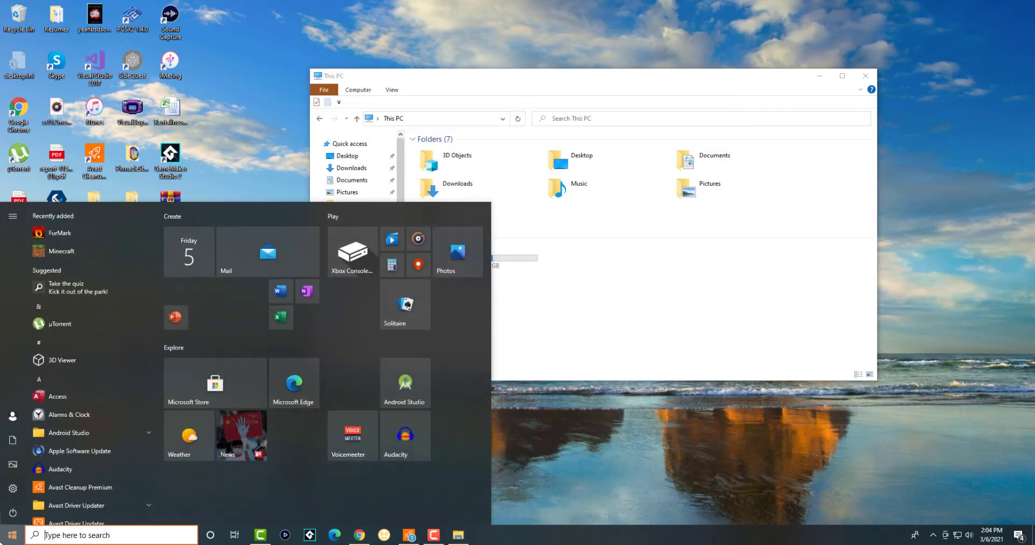
{"action": "left_click", "coordinate": [12, 488]}
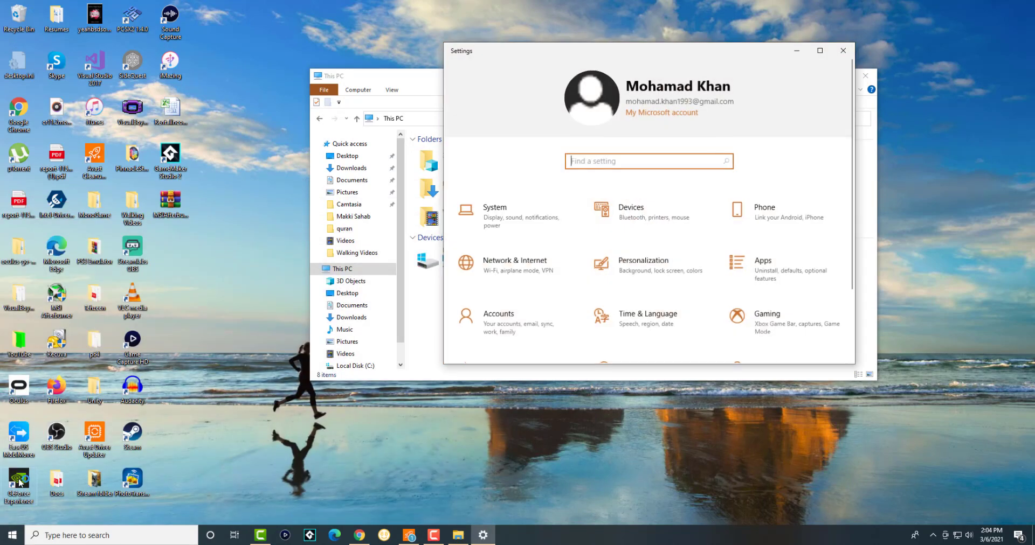
{"action": "left_click", "coordinate": [12, 536]}
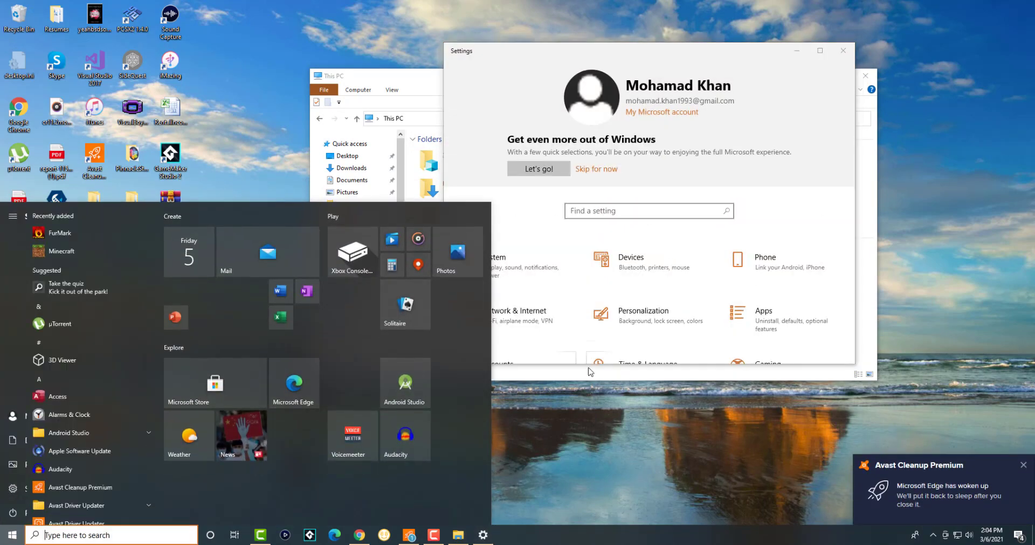
{"action": "left_click", "coordinate": [769, 223]}
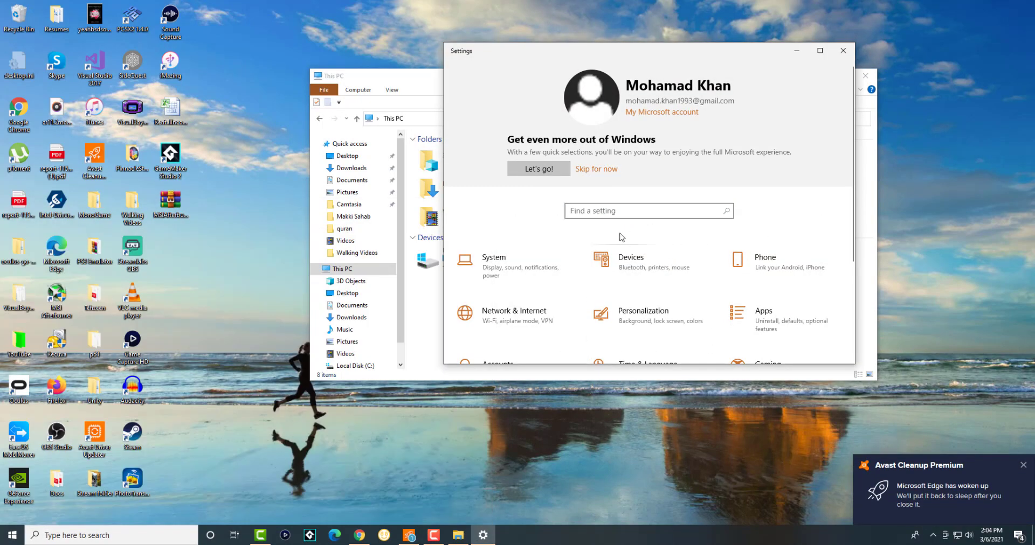
{"action": "scroll", "coordinate": [541, 249], "scroll_direction": "down", "scroll_amount": 2}
{"action": "scroll", "coordinate": [542, 250], "scroll_direction": "down", "scroll_amount": 2}
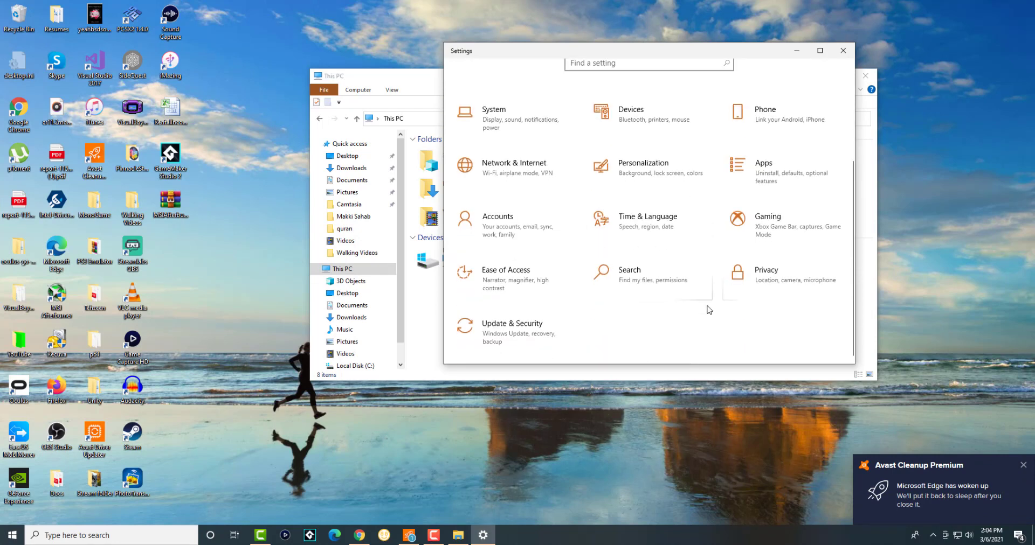
{"action": "scroll", "coordinate": [516, 249], "scroll_direction": "up", "scroll_amount": 3}
{"action": "scroll", "coordinate": [630, 225], "scroll_direction": "down", "scroll_amount": 4}
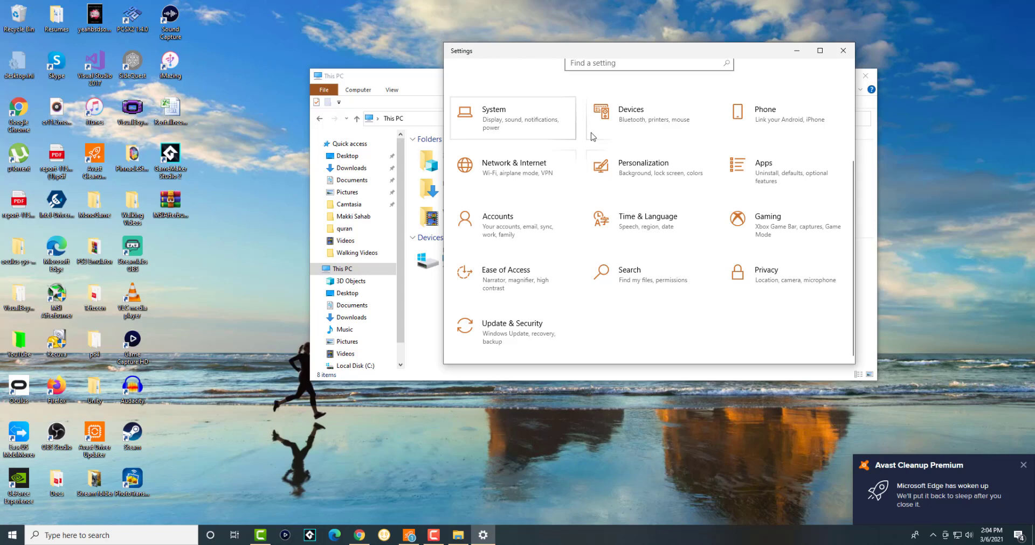
{"action": "scroll", "coordinate": [582, 259], "scroll_direction": "up", "scroll_amount": 4}
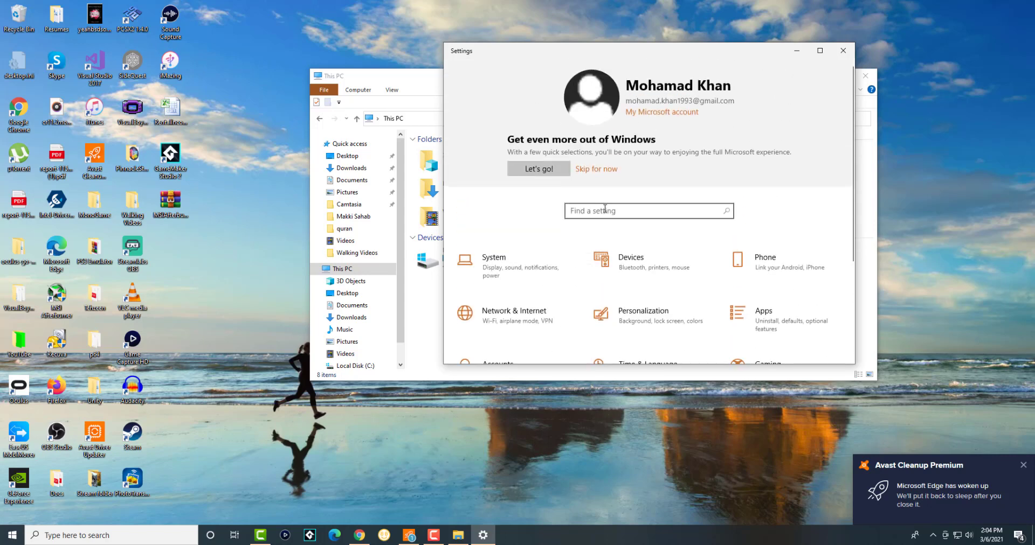
{"action": "left_click", "coordinate": [604, 210]}
{"action": "type", "text": "stora"}
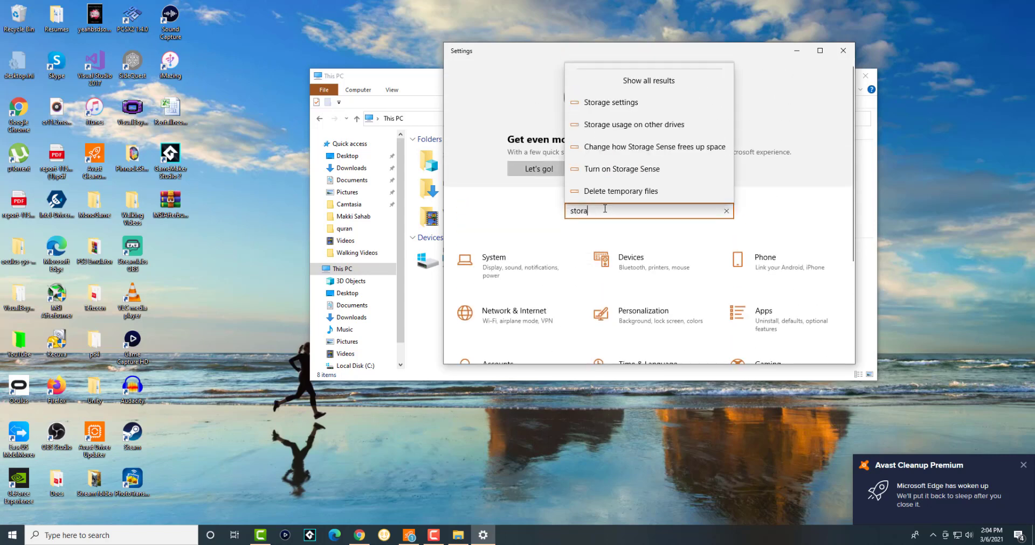
{"action": "left_click", "coordinate": [625, 102]}
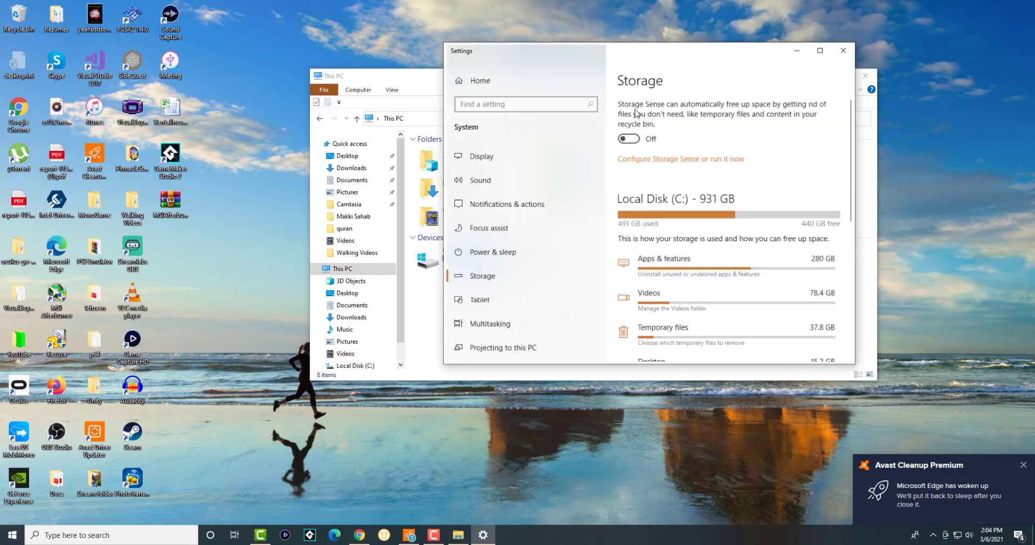
- Check the C: drive's status in Optimize Drives from the storage settings and close all open windows
{"action": "scroll", "coordinate": [793, 301], "scroll_direction": "down", "scroll_amount": 5}
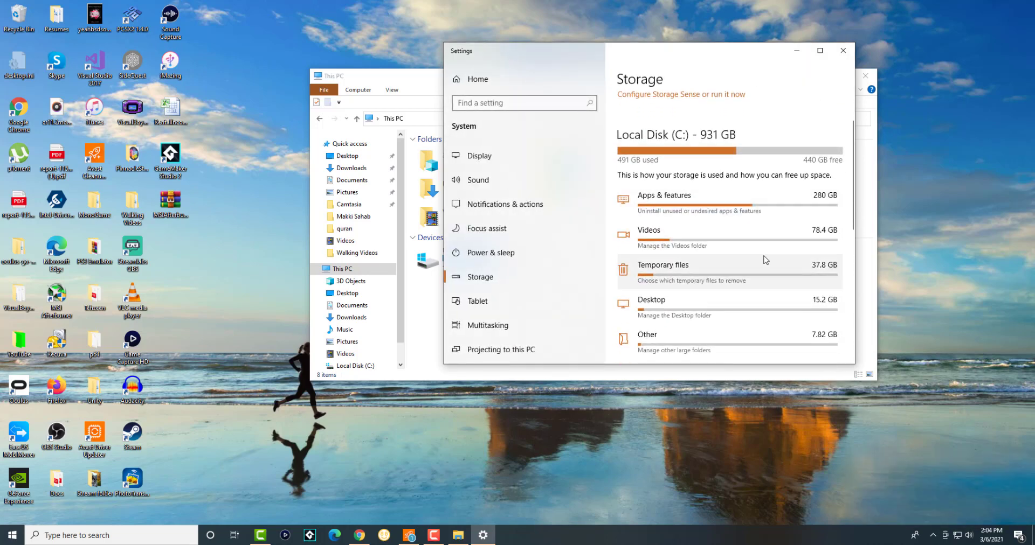
{"action": "scroll", "coordinate": [743, 231], "scroll_direction": "down", "scroll_amount": 2}
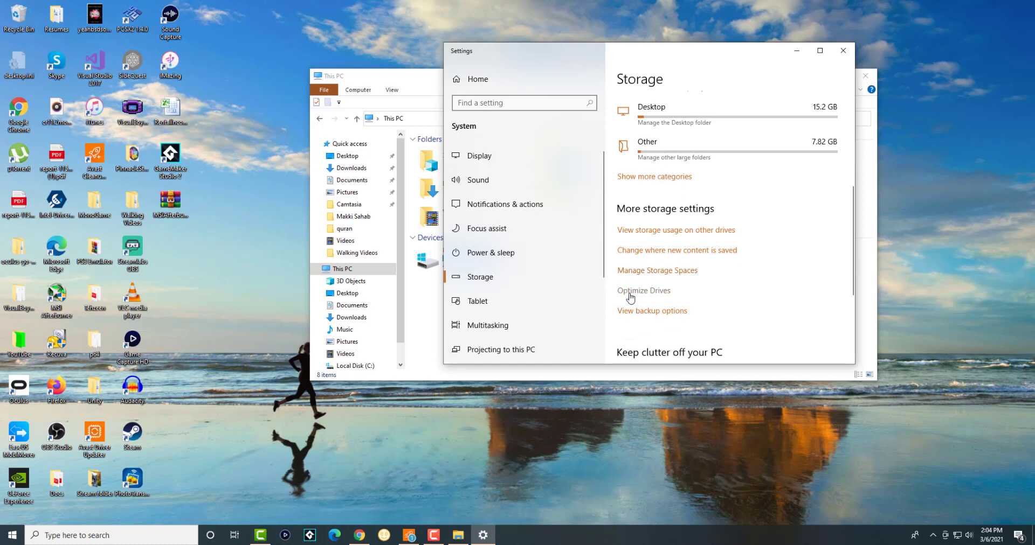
{"action": "left_click", "coordinate": [630, 294]}
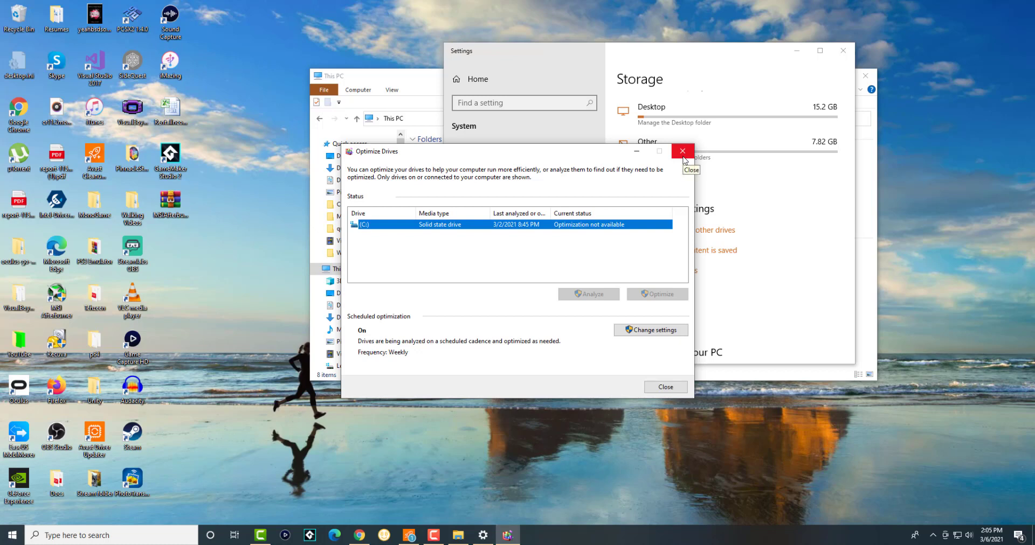
{"action": "left_click", "coordinate": [682, 151]}
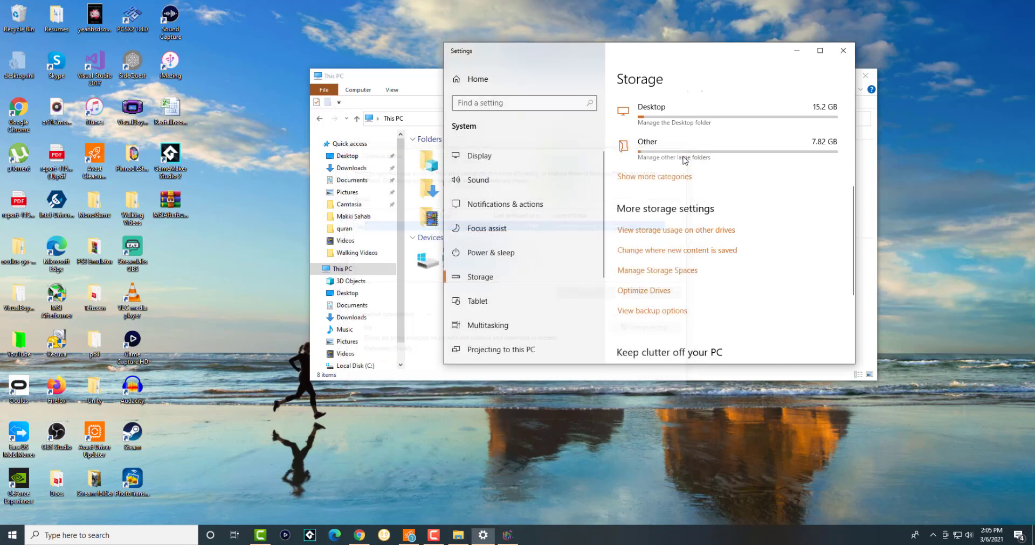
{"action": "left_click", "coordinate": [843, 51]}
{"action": "left_click", "coordinate": [857, 74]}
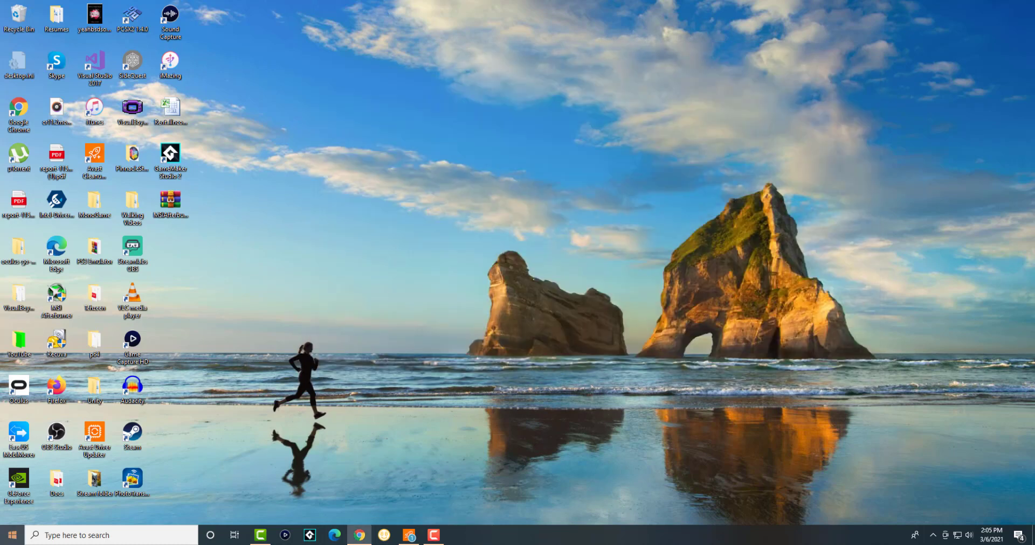
- Open Control Panel and search it for "power" to bring up Power Options
{"action": "left_click", "coordinate": [11, 536]}
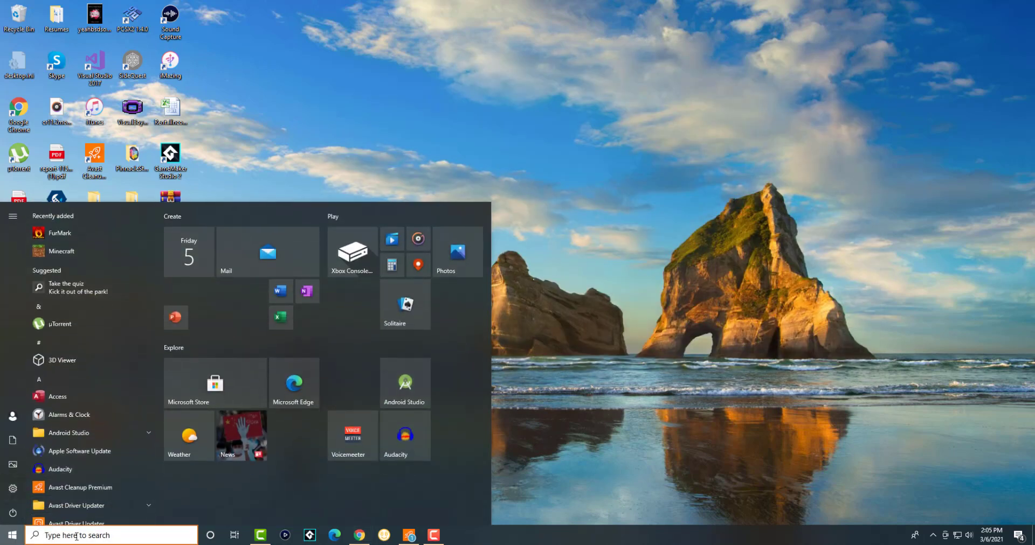
{"action": "type", "text": "cont"}
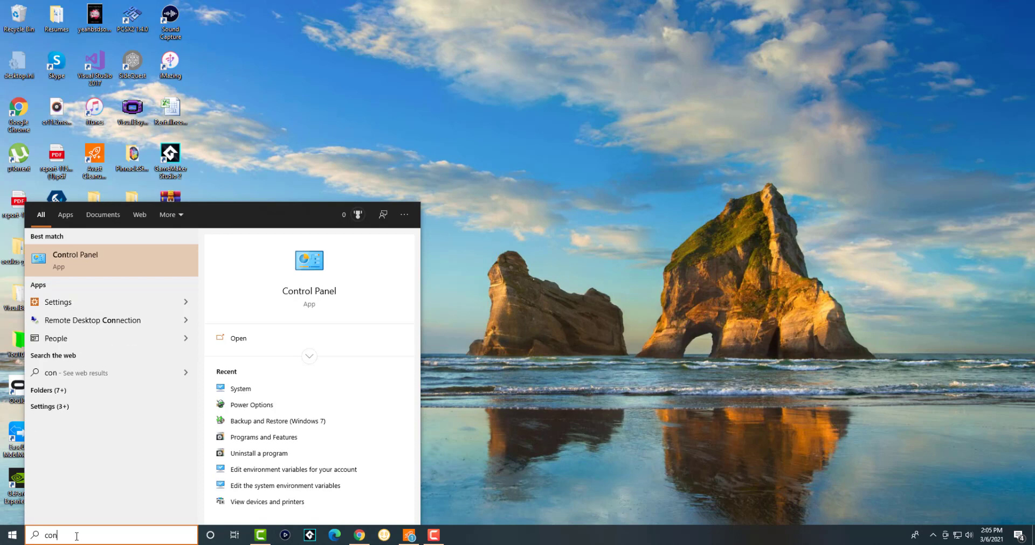
{"action": "key", "text": "Return"}
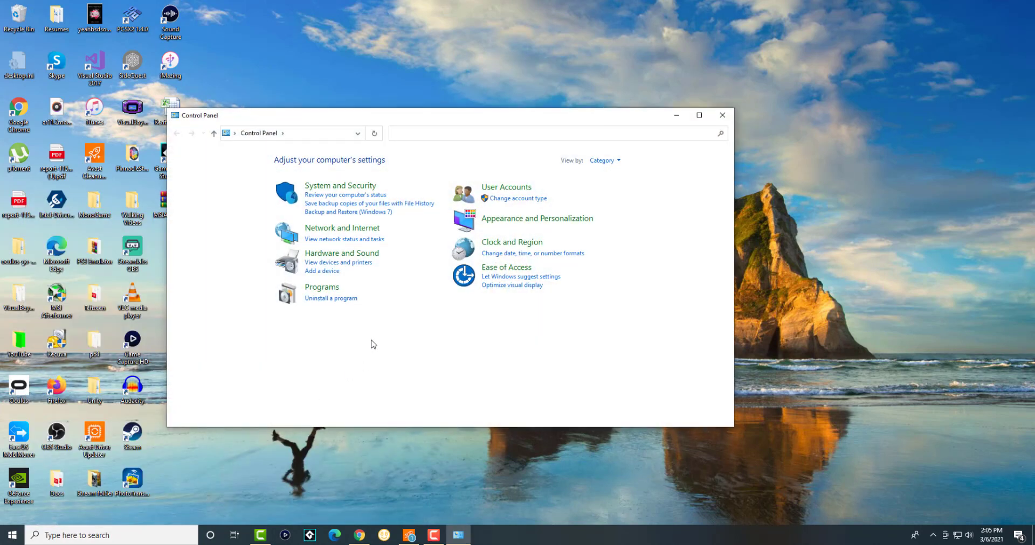
{"action": "left_click", "coordinate": [493, 136]}
{"action": "type", "text": "power"}
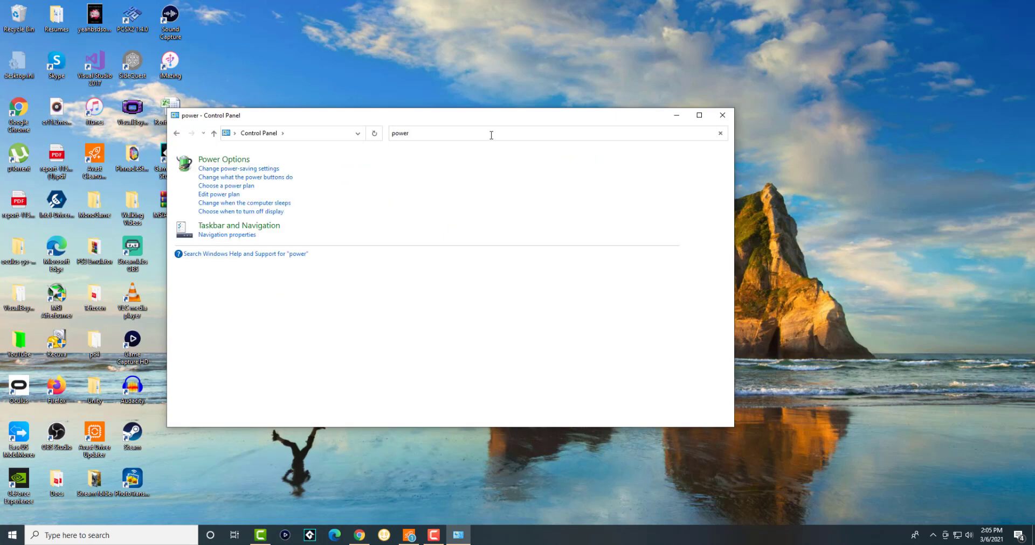
{"action": "left_click", "coordinate": [203, 160]}
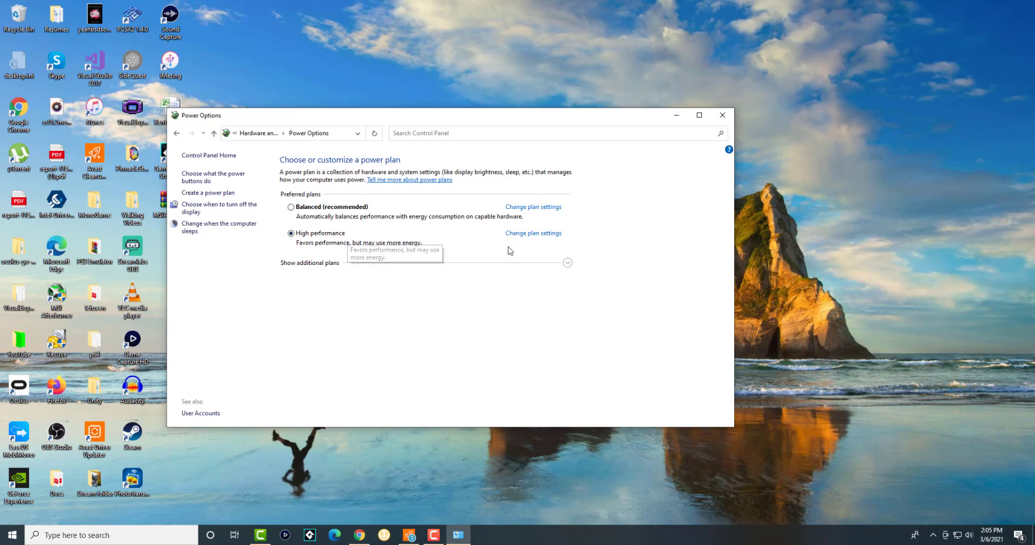
- Open the advanced power settings of the High performance plan and move the dialog clear of the plan window
{"action": "left_click", "coordinate": [532, 234]}
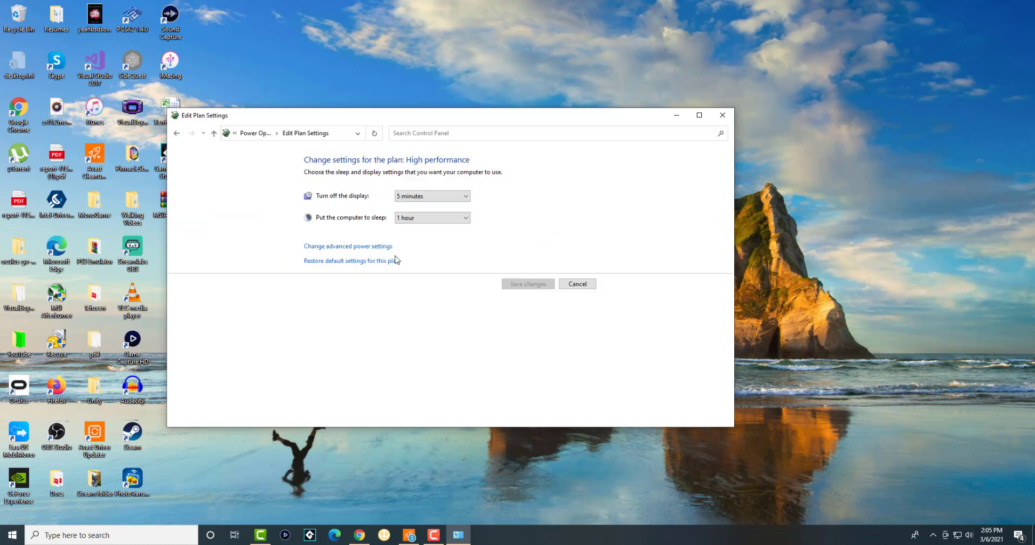
{"action": "left_click", "coordinate": [369, 247]}
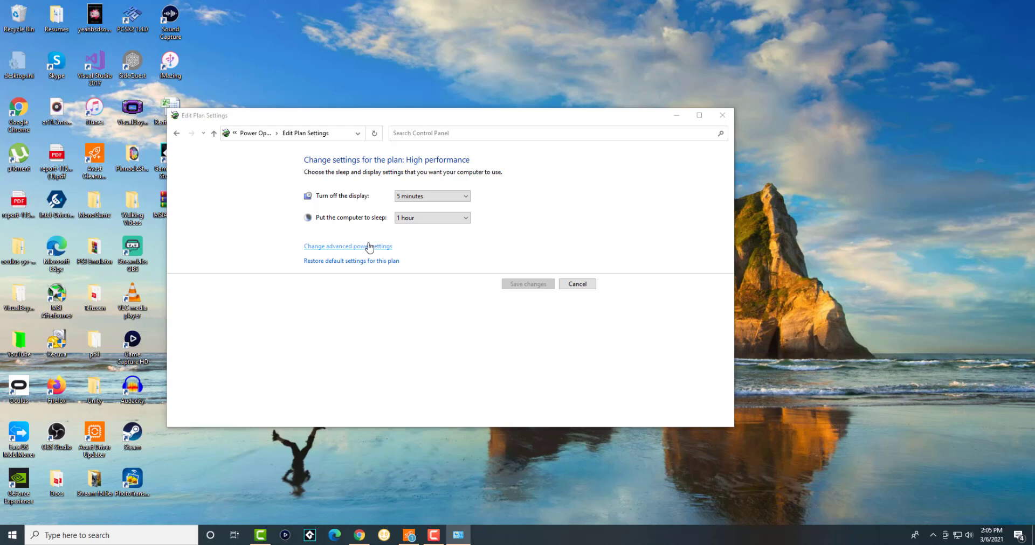
{"action": "left_click_drag", "start_coordinate": [216, 118], "coordinate": [759, 94]}
{"action": "scroll", "coordinate": [755, 215], "scroll_direction": "down", "scroll_amount": 2}
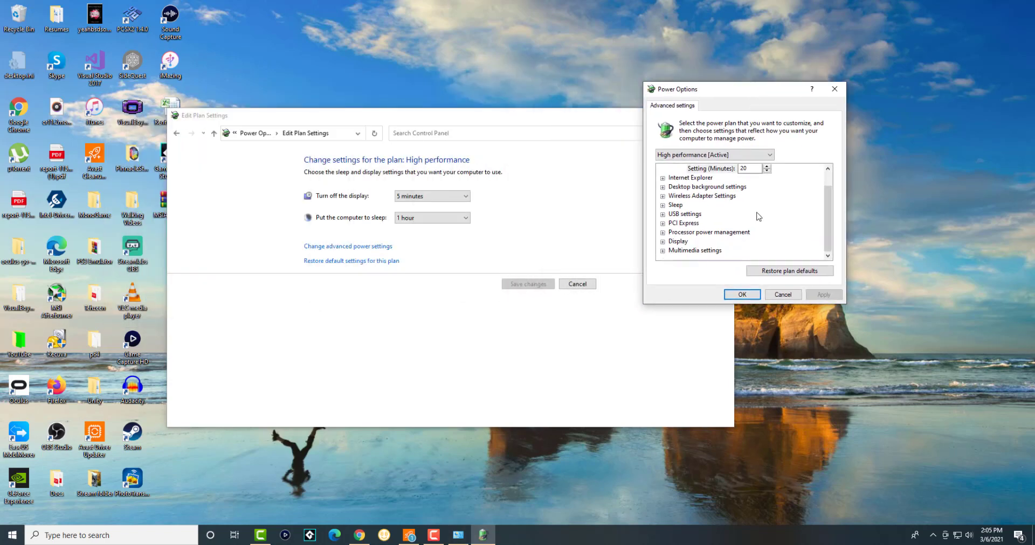
- Check the minimum and maximum processor state under Processor power management, cancelling the dialog and closing the plan settings
{"action": "left_click", "coordinate": [663, 233]}
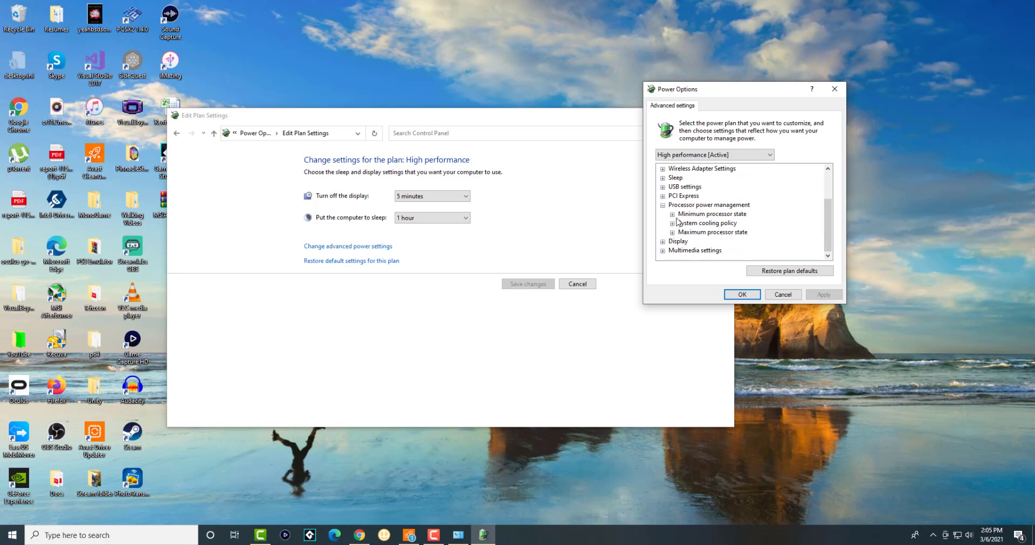
{"action": "left_click", "coordinate": [672, 214]}
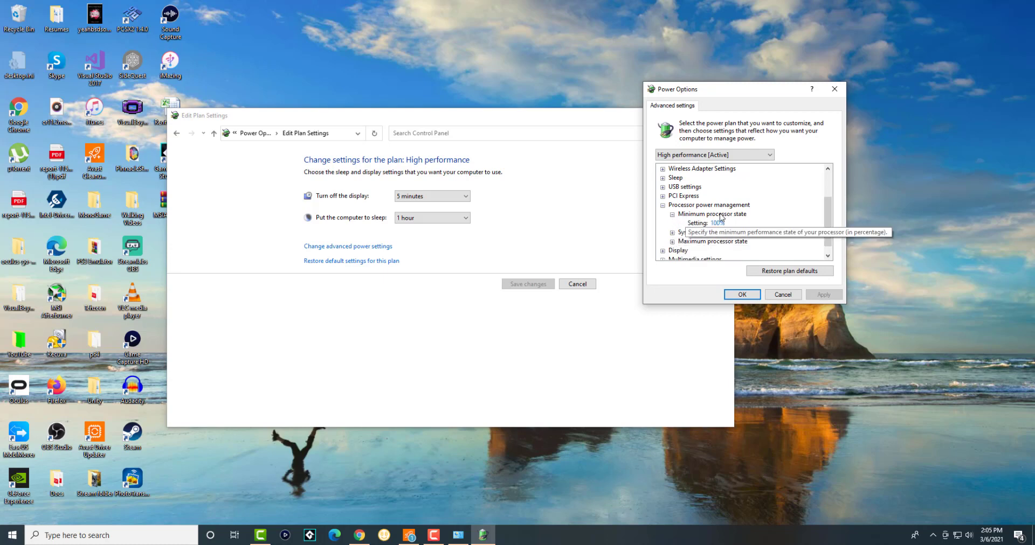
{"action": "left_click", "coordinate": [672, 242]}
{"action": "left_click", "coordinate": [711, 251]}
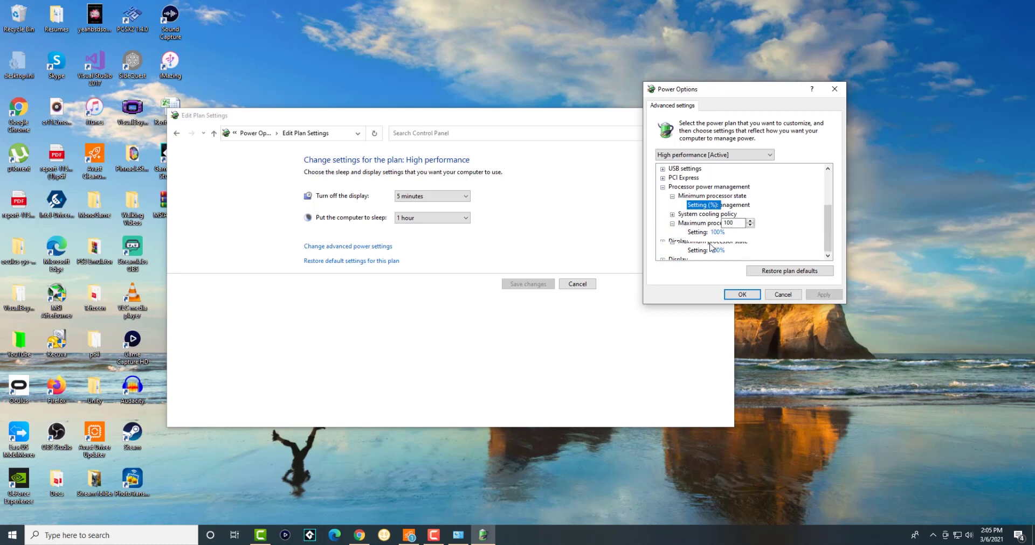
{"action": "key", "text": "Up"}
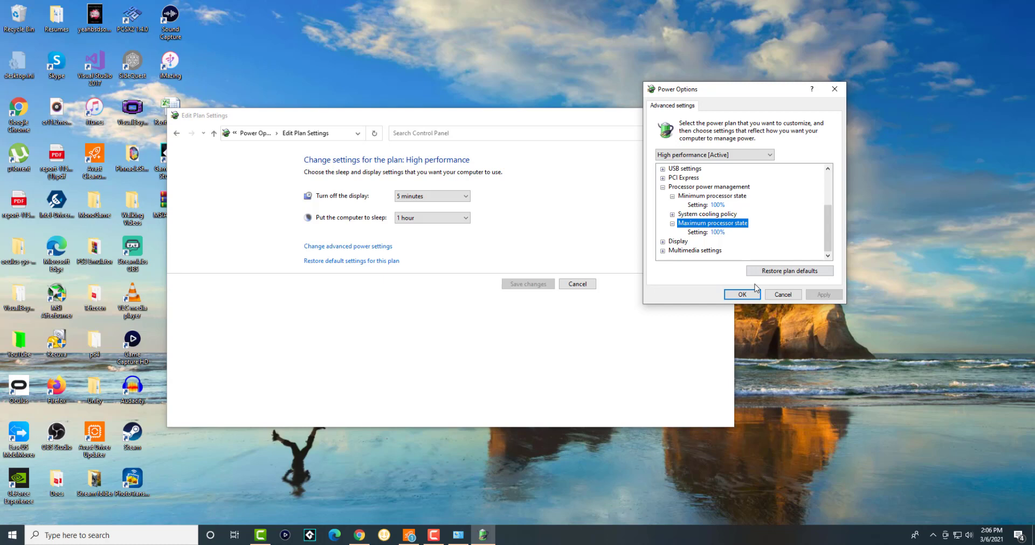
{"action": "left_click", "coordinate": [785, 296]}
{"action": "left_click", "coordinate": [716, 117]}
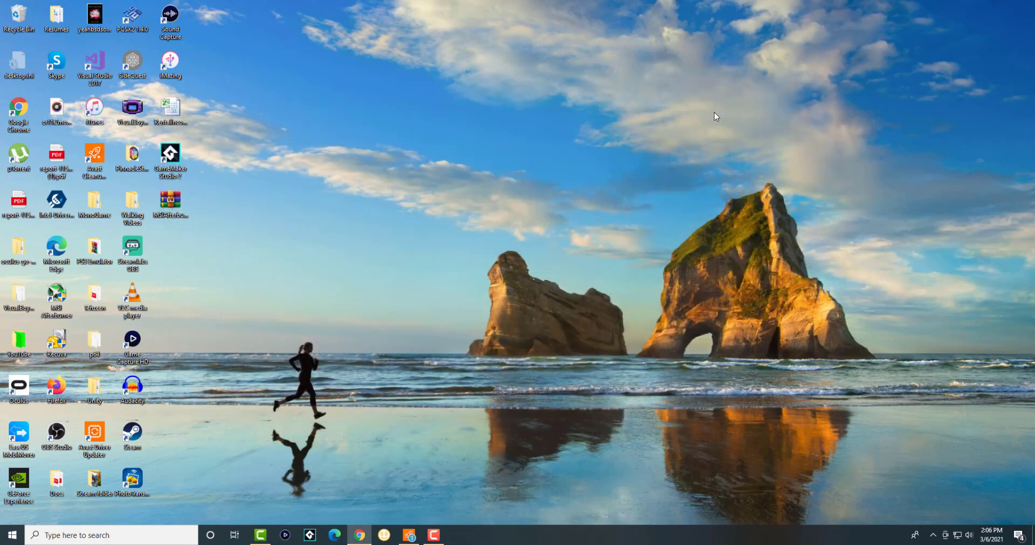